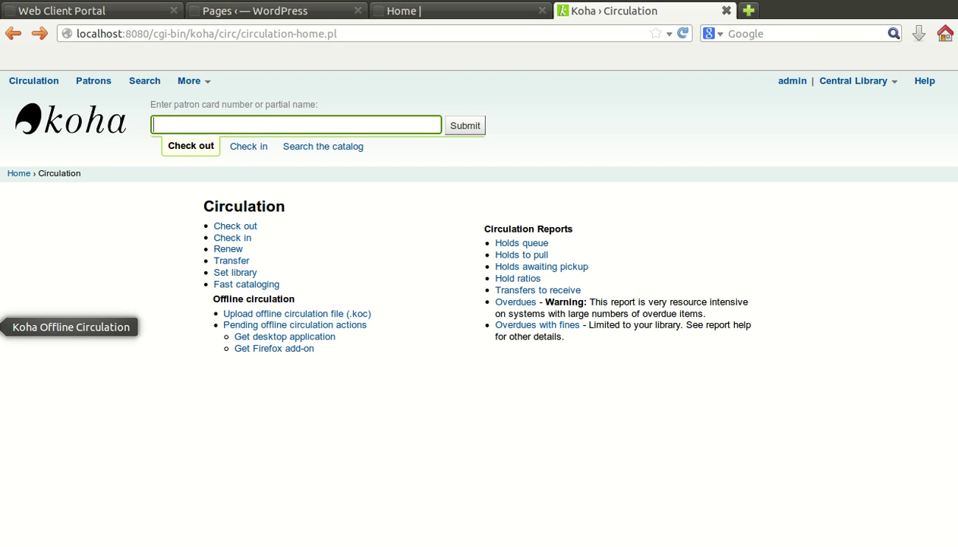
- Switch to the Koha Offline Circulation tool and load the borrower for issuing by entering the borrower card number
{"action": "left_click", "coordinate": [8, 326]}
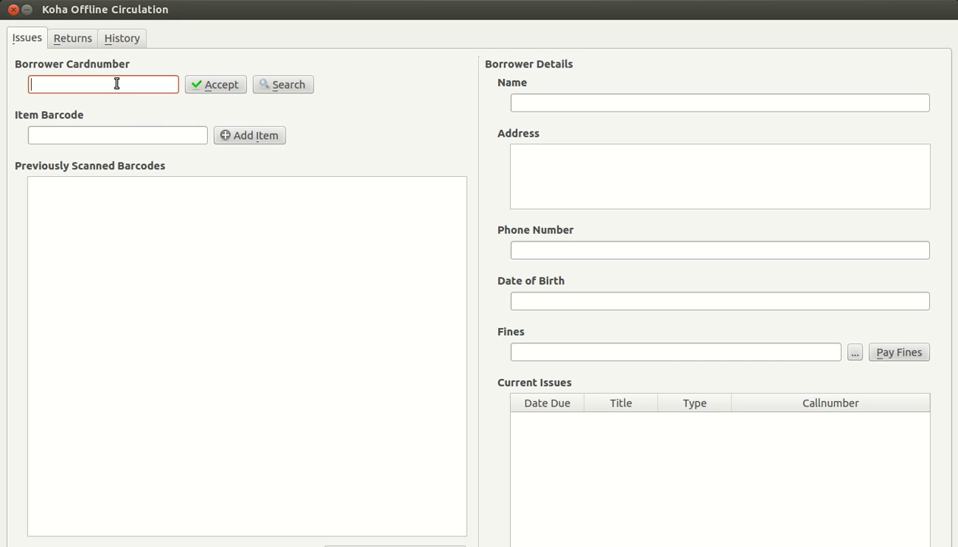
{"action": "type", "text": "2"}
{"action": "key", "text": "Return"}
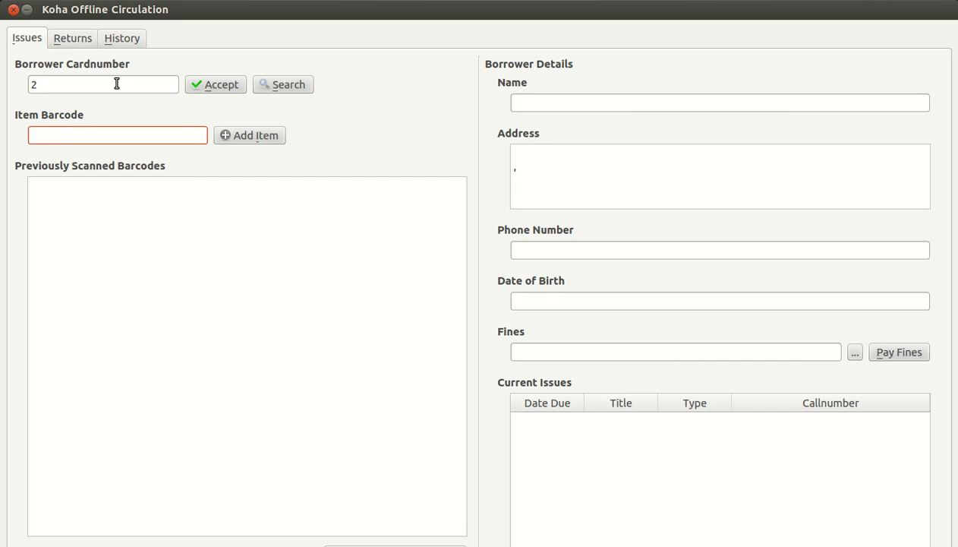
- Add item barcodes 20, 21, 22, 23 and 24 to the borrower's issued items
{"action": "type", "text": "20"}
{"action": "key", "text": "Return"}
{"action": "type", "text": "1"}
{"action": "key", "text": "BackSpace"}
{"action": "type", "text": "21"}
{"action": "key", "text": "Return"}
{"action": "type", "text": "22"}
{"action": "key", "text": "Return"}
{"action": "type", "text": "23"}
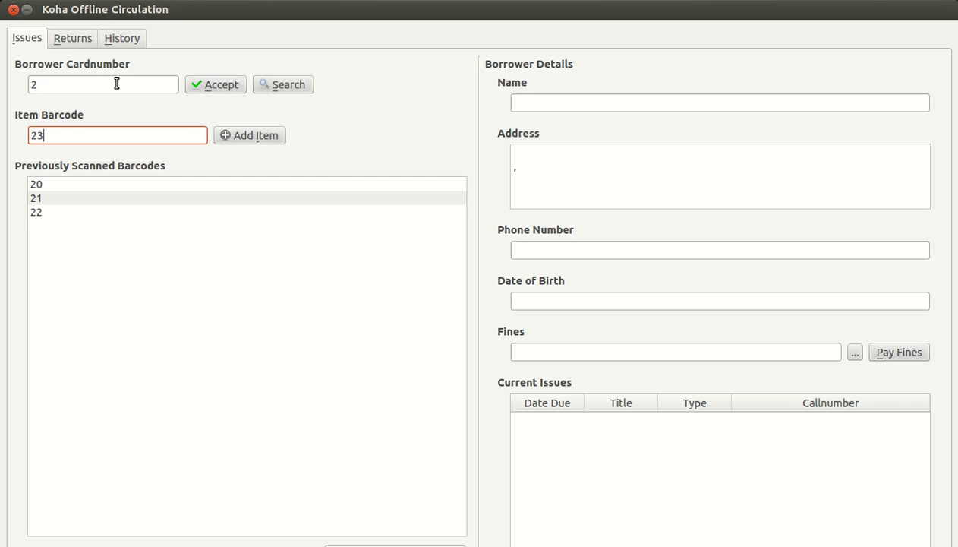
{"action": "key", "text": "Return"}
{"action": "type", "text": "24"}
{"action": "key", "text": "Return"}
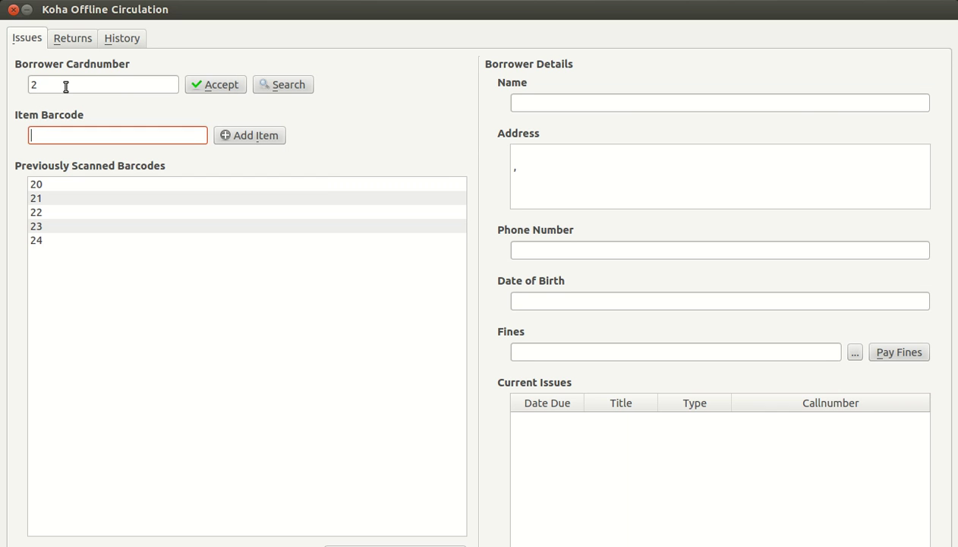
- Check the transaction history and return to the borrower's issued items
{"action": "left_click", "coordinate": [130, 39]}
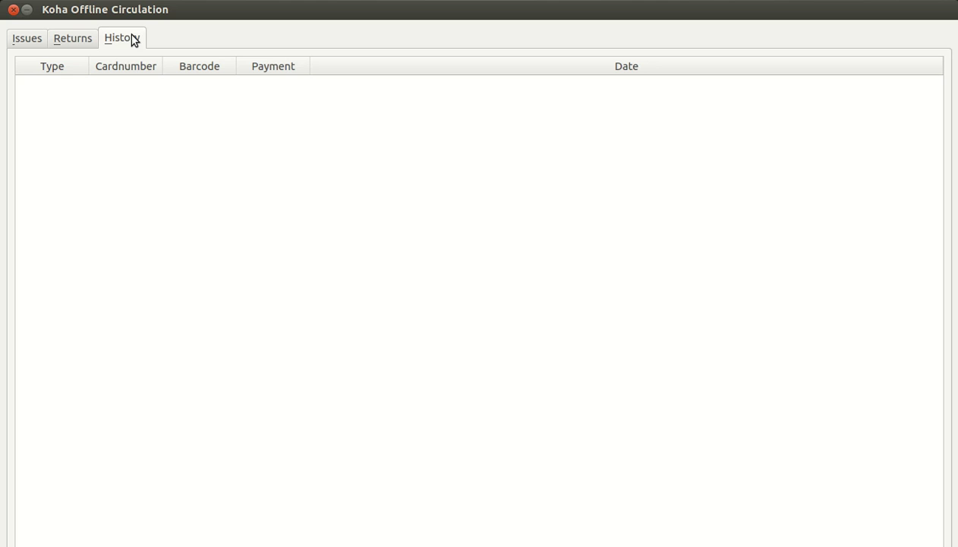
{"action": "left_click", "coordinate": [25, 42]}
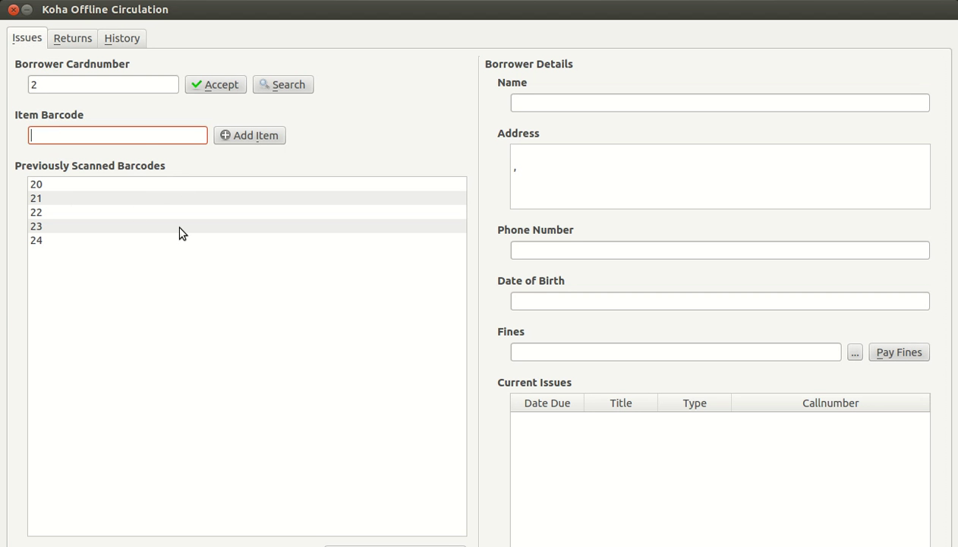
{"action": "left_click", "coordinate": [97, 85]}
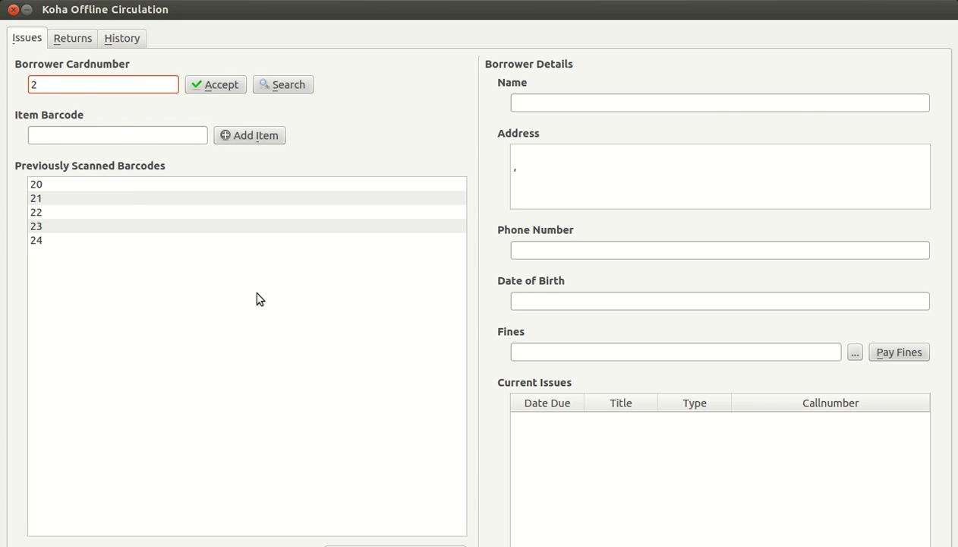
{"action": "key", "text": "ctrl+a"}
{"action": "key", "text": "Tab"}
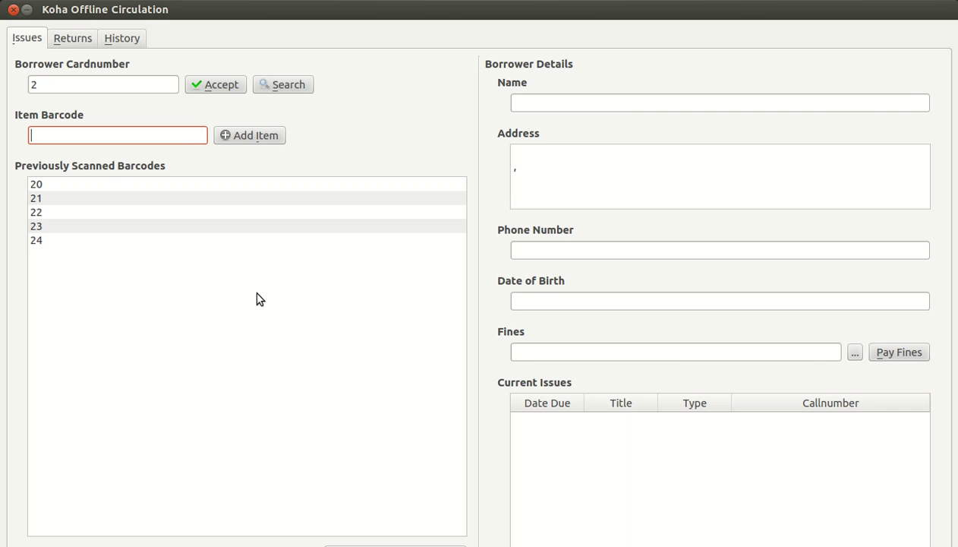
{"action": "key", "text": "Tab"}
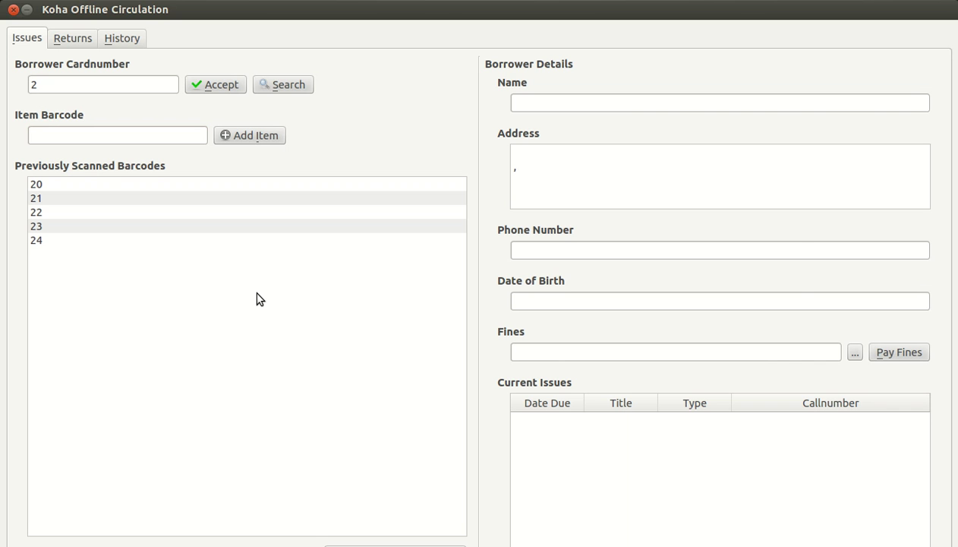
- Try to save the offline transactions as a .koc file in the library folder and recheck the history
{"action": "key", "text": "ctrl+s"}
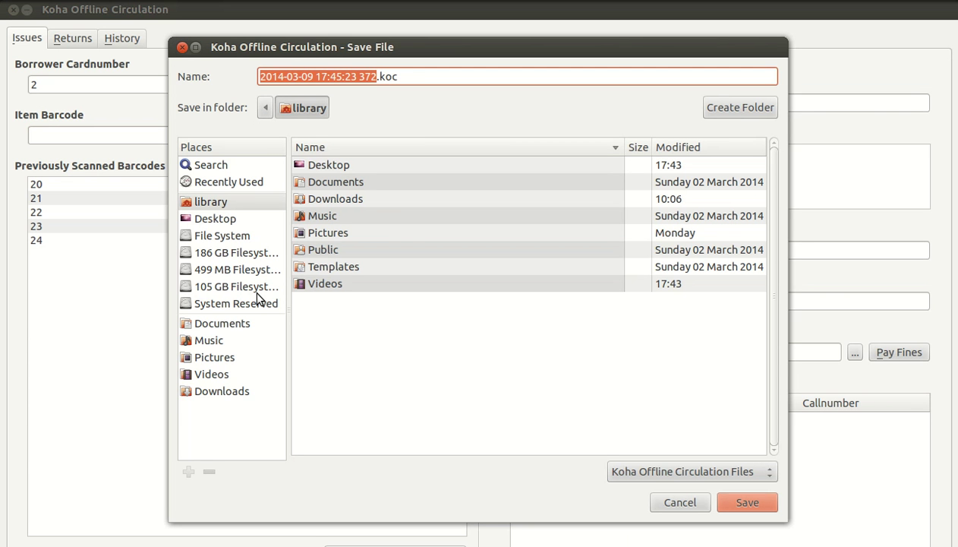
{"action": "key", "text": "Return"}
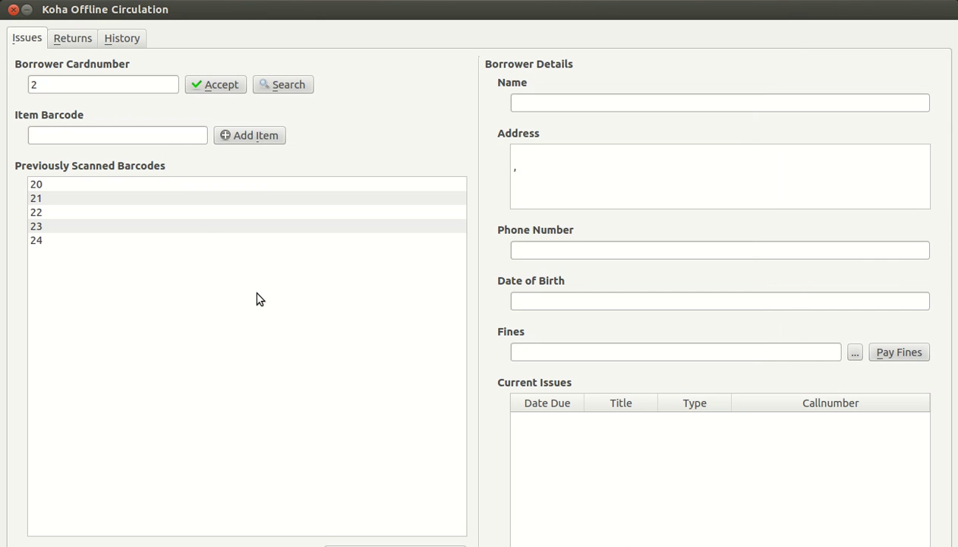
{"action": "left_click", "coordinate": [124, 39]}
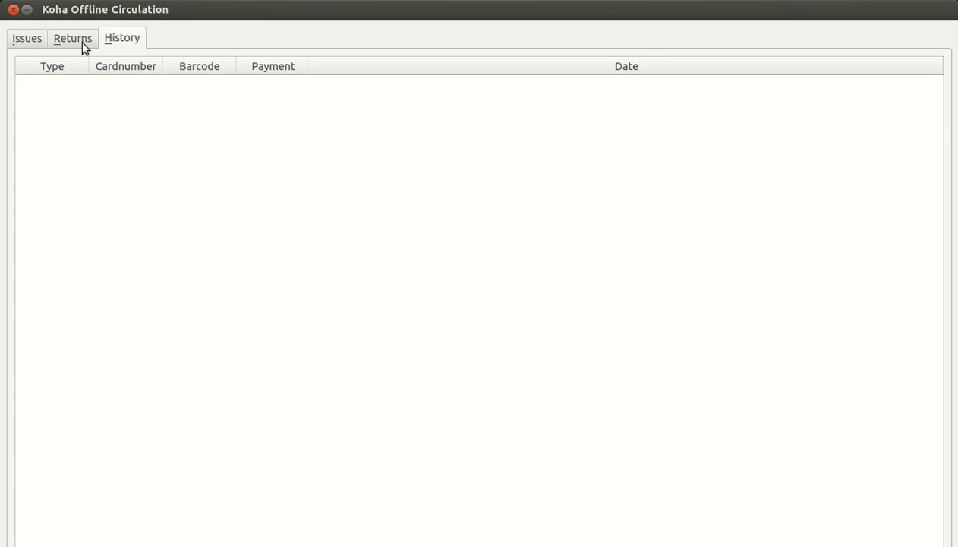
{"action": "left_click", "coordinate": [25, 43]}
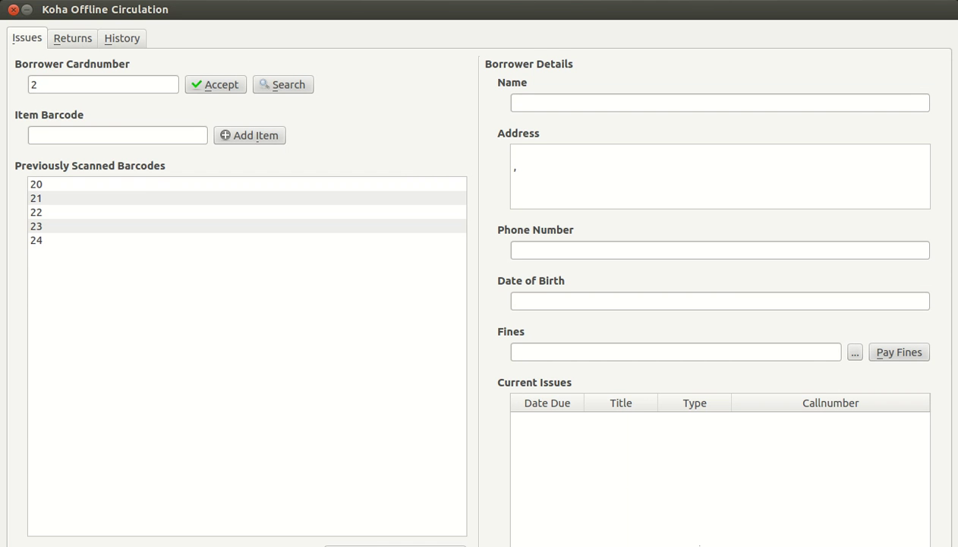
{"action": "left_click", "coordinate": [459, 545]}
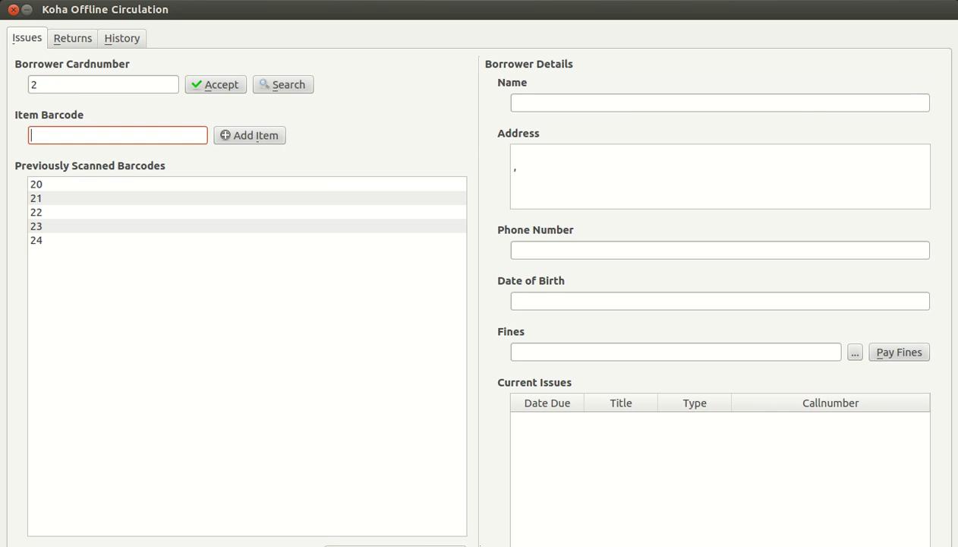
{"action": "left_click", "coordinate": [575, 545]}
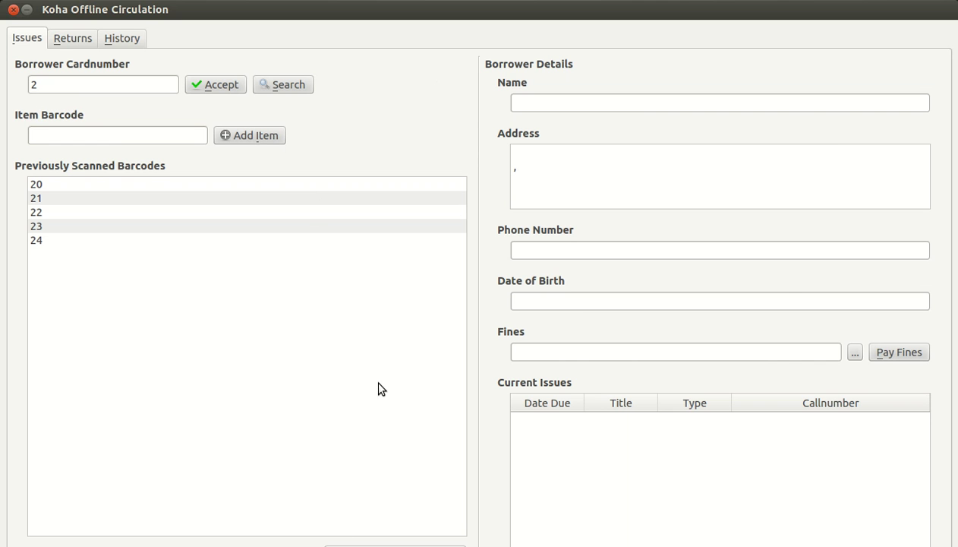
{"action": "key", "text": "ctrl+s"}
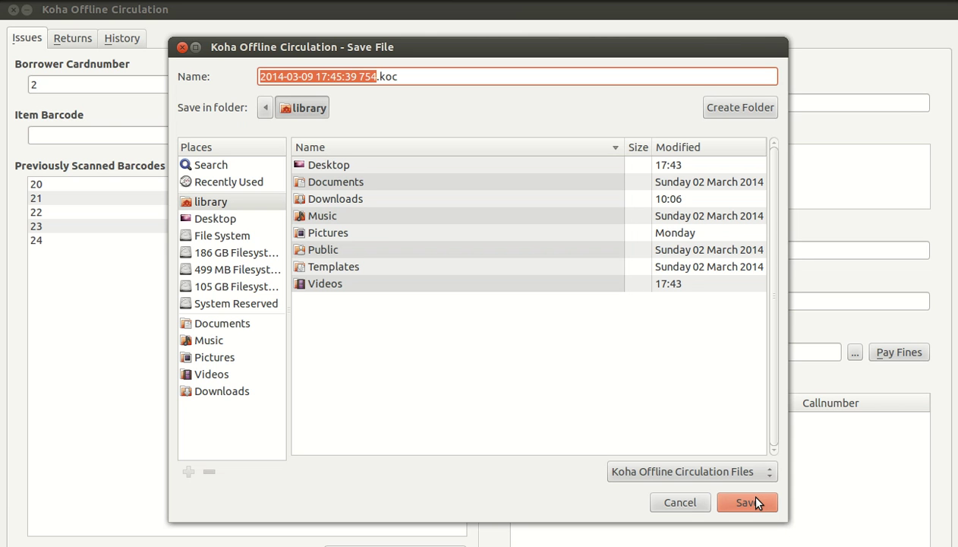
{"action": "left_click", "coordinate": [199, 219]}
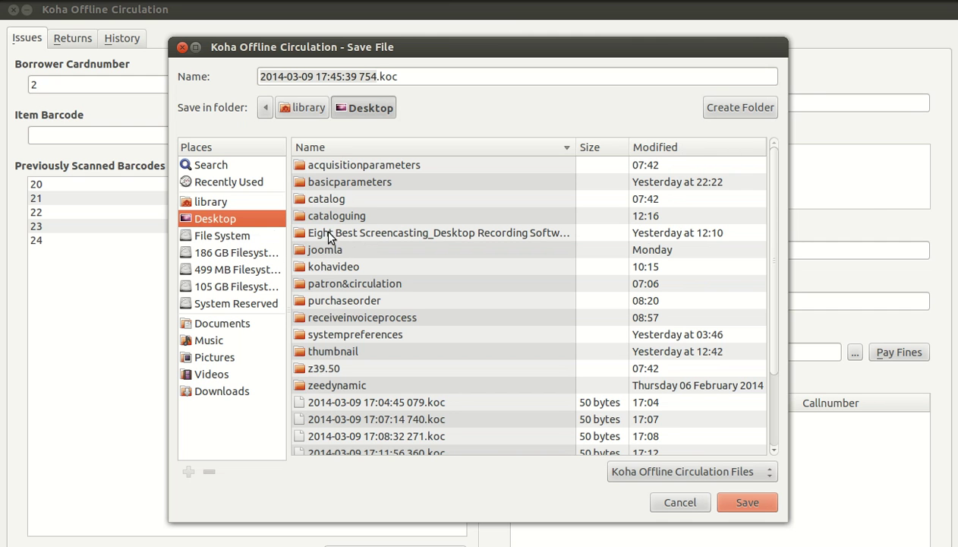
{"action": "left_click_drag", "start_coordinate": [774, 216], "coordinate": [771, 269]}
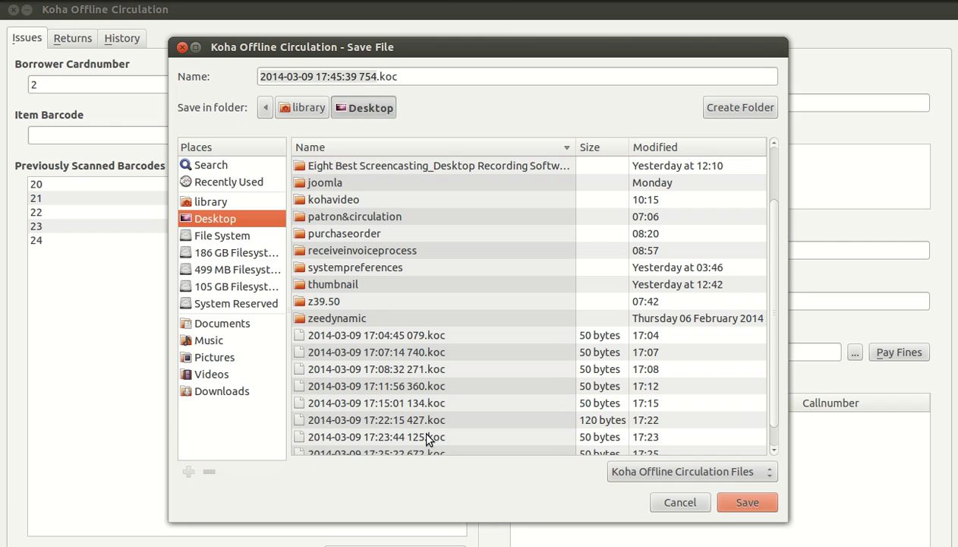
{"action": "left_click", "coordinate": [776, 506]}
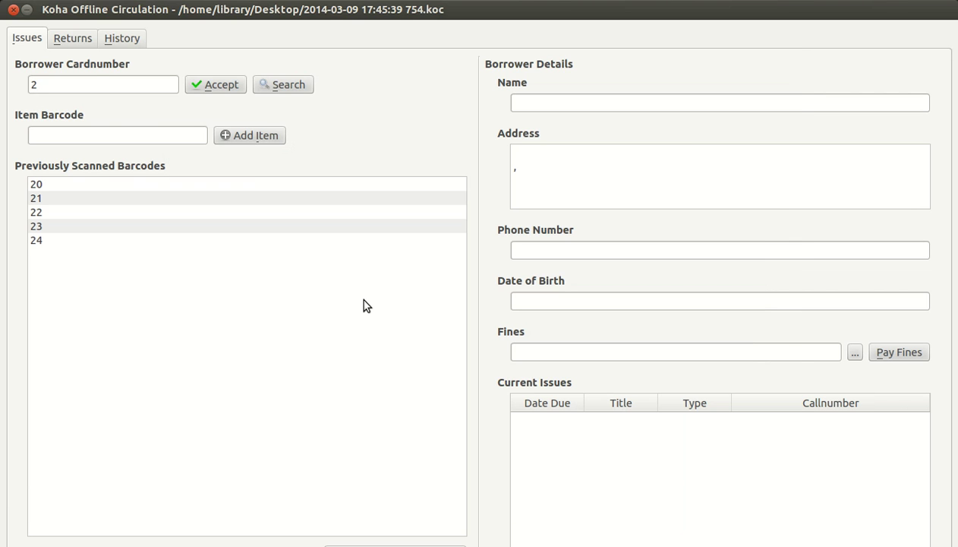
- Close the offline circulation tool after checking its history, and open Koha's offline circulation file upload page
{"action": "left_click", "coordinate": [120, 39]}
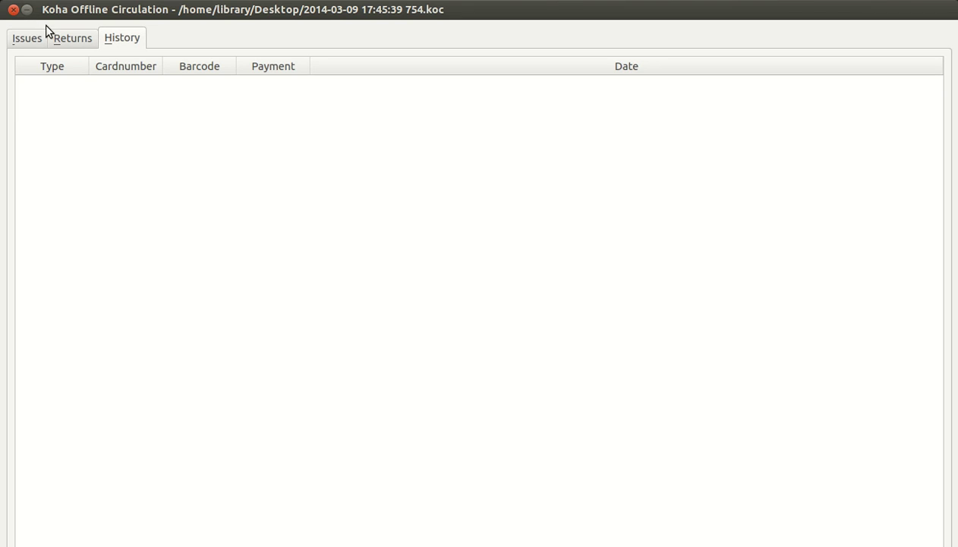
{"action": "left_click", "coordinate": [13, 9]}
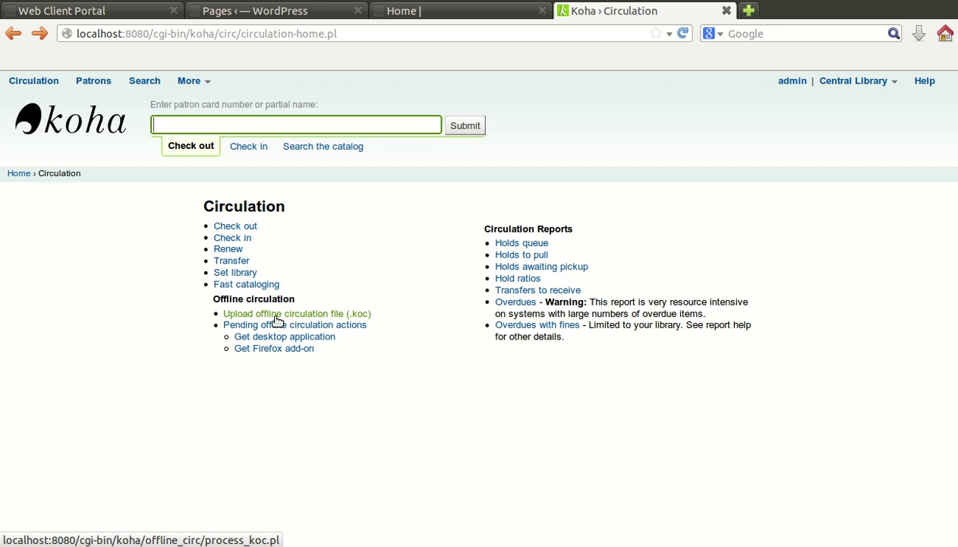
{"action": "left_click", "coordinate": [308, 318]}
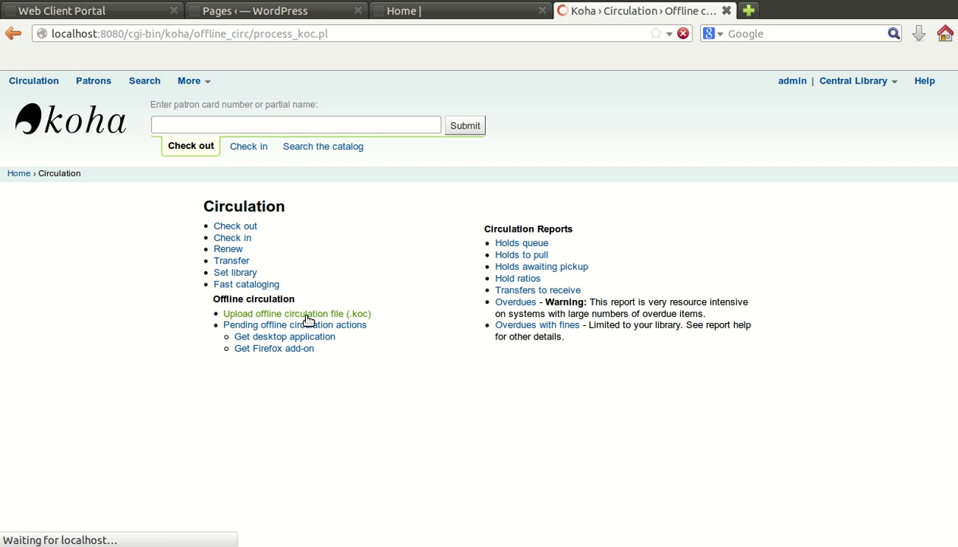
{"action": "left_click", "coordinate": [278, 260]}
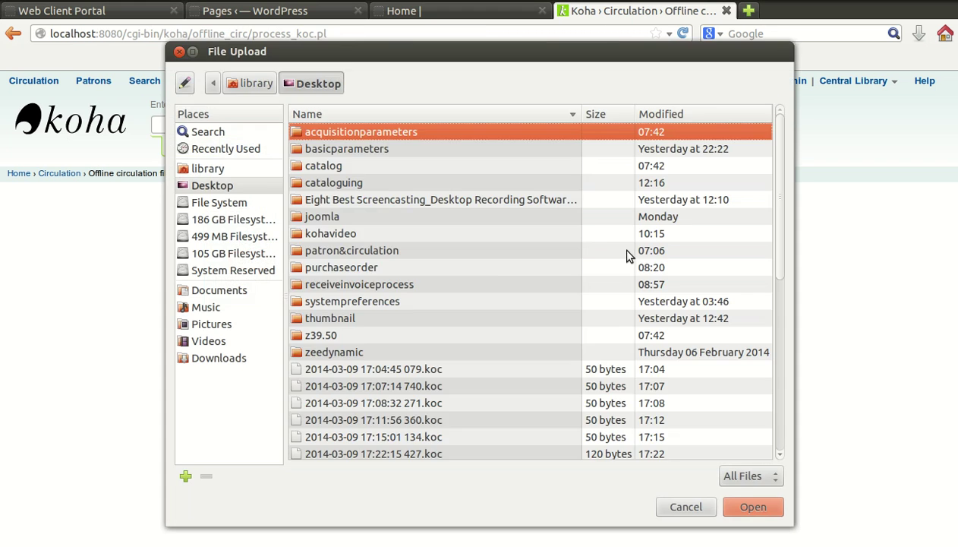
{"action": "left_click_drag", "start_coordinate": [782, 187], "coordinate": [785, 265]}
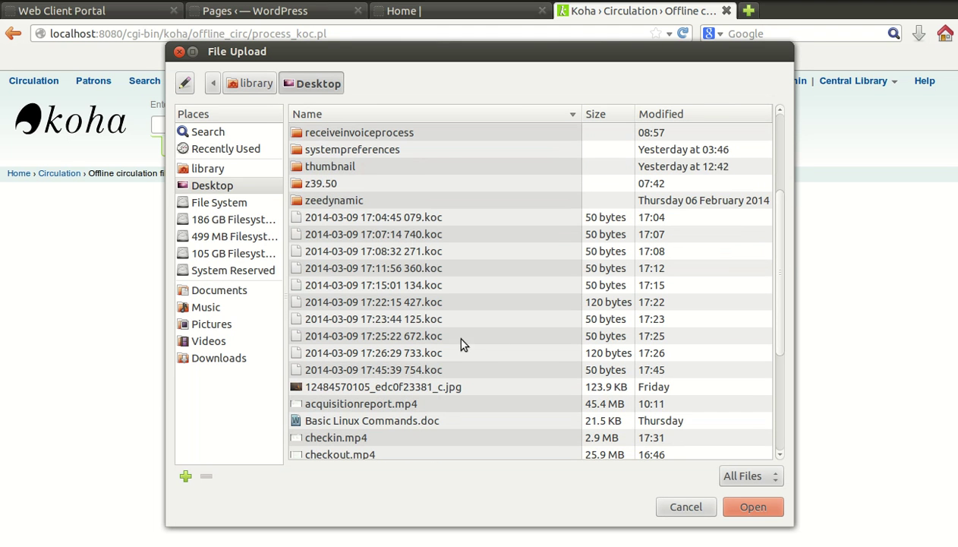
{"action": "left_click", "coordinate": [385, 352]}
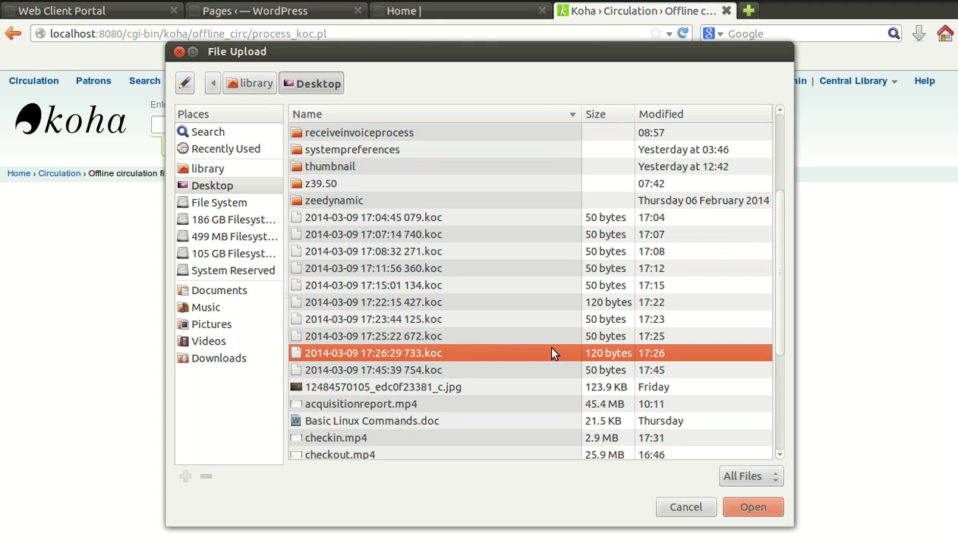
{"action": "left_click", "coordinate": [752, 505]}
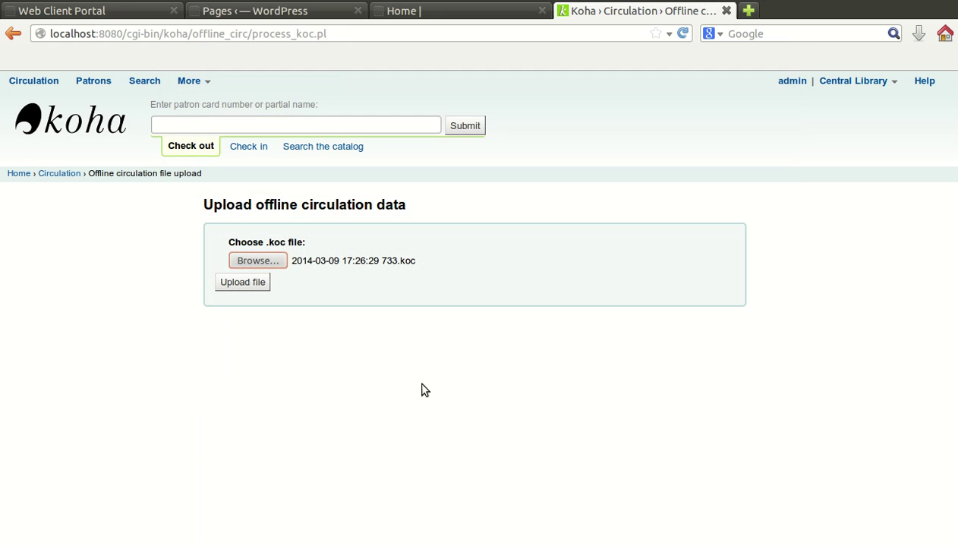
{"action": "left_click", "coordinate": [259, 283]}
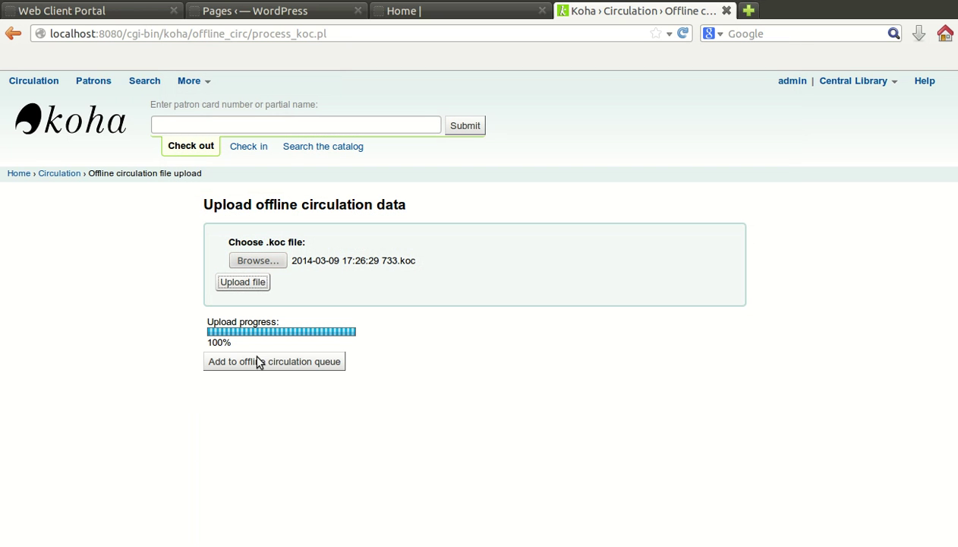
{"action": "left_click", "coordinate": [319, 363]}
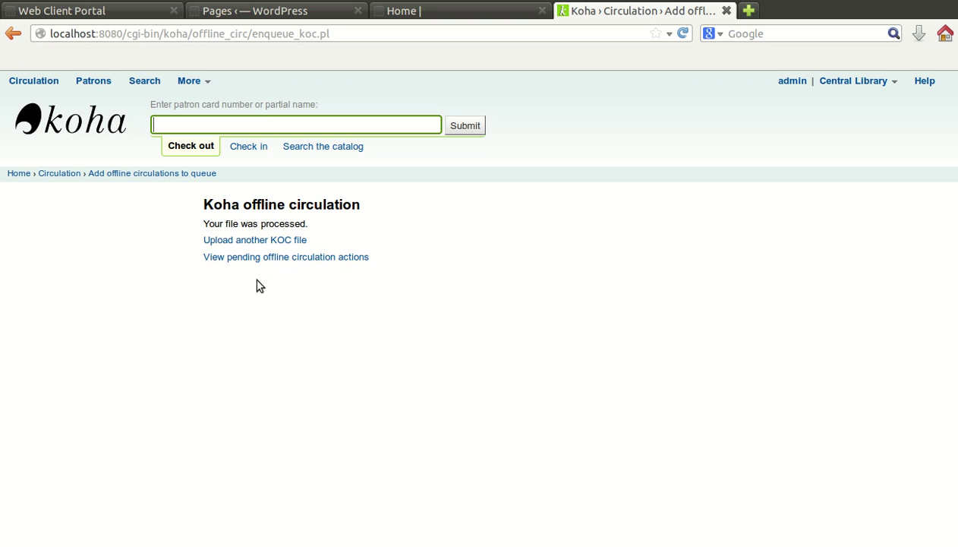
- View the pending offline circulation actions, select all of them and process them
{"action": "left_click", "coordinate": [290, 260]}
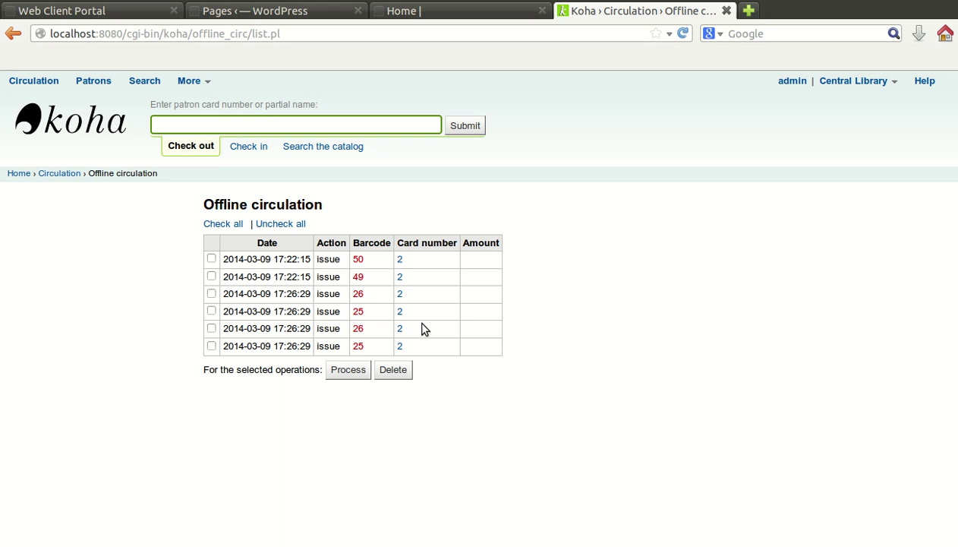
{"action": "left_click", "coordinate": [215, 224]}
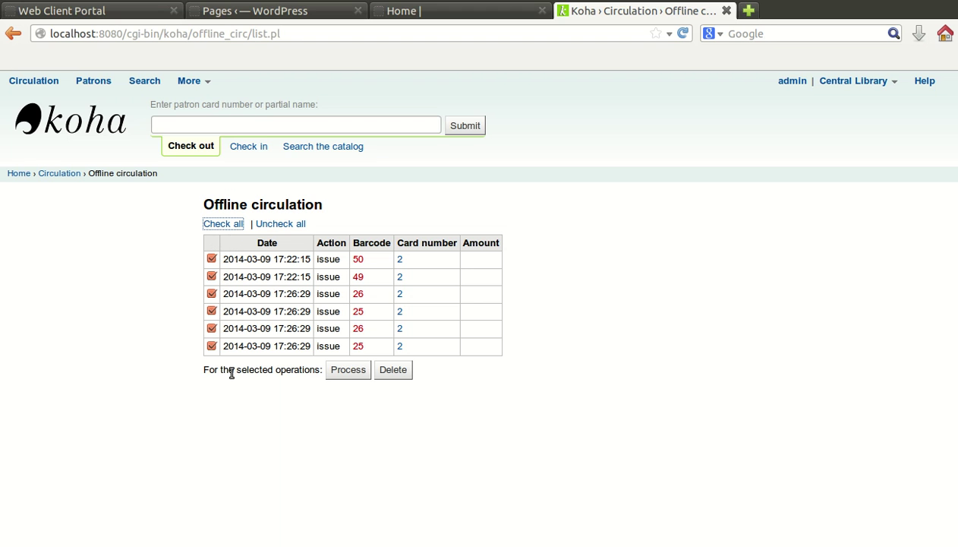
{"action": "left_click", "coordinate": [361, 373]}
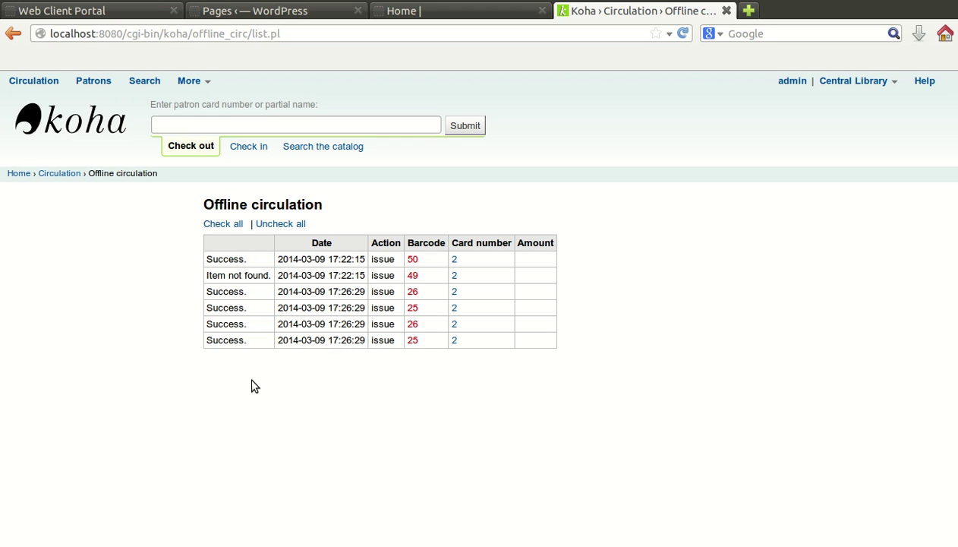
{"action": "double_click", "coordinate": [415, 277]}
{"action": "left_click", "coordinate": [419, 277]}
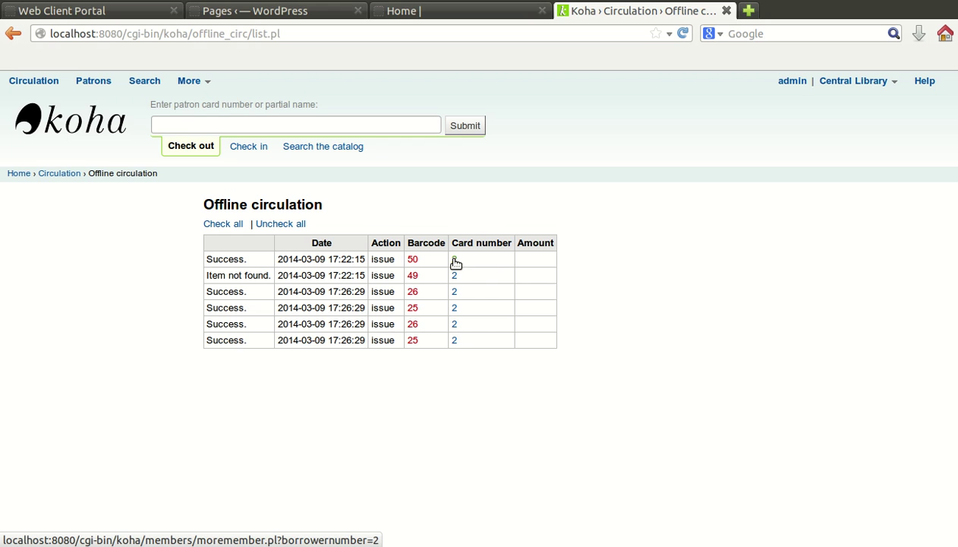
{"action": "mouse_move", "coordinate": [456, 263]}
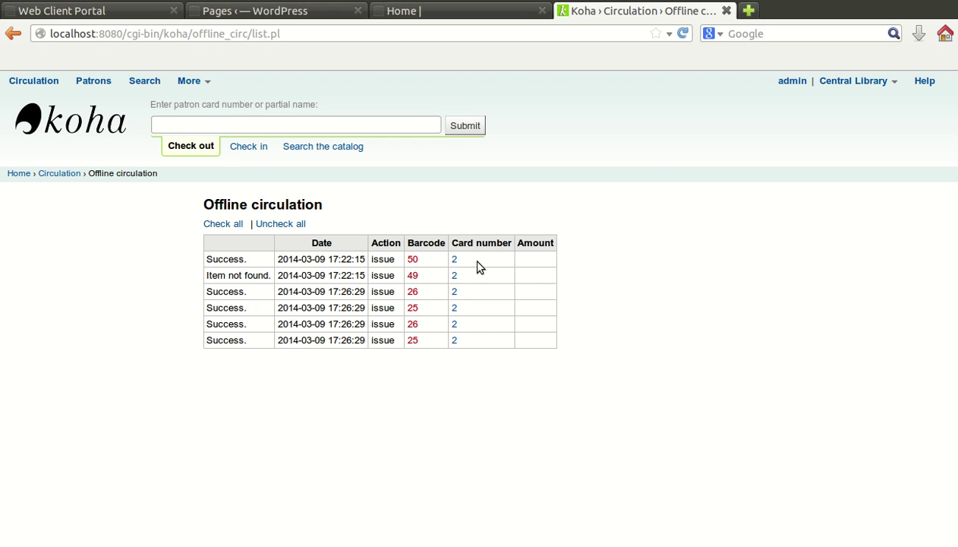
- Return to Circulation and open the patron's checkouts by entering the patron card number
{"action": "left_click", "coordinate": [66, 180]}
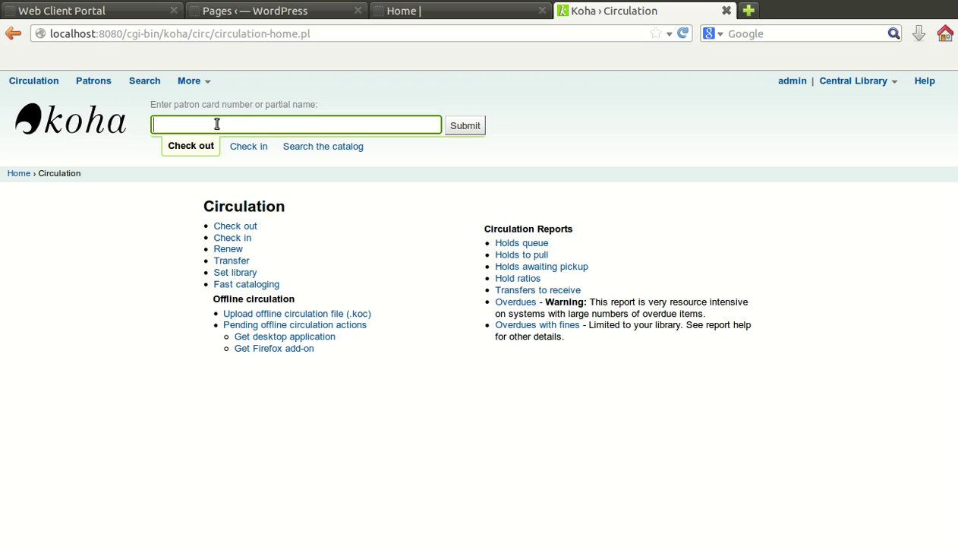
{"action": "type", "text": "2"}
{"action": "key", "text": "Return"}
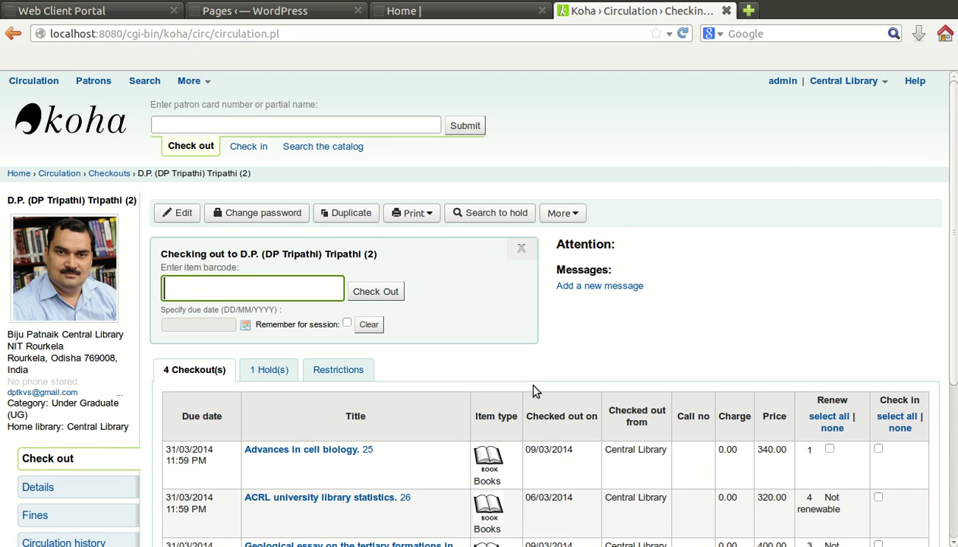
- Review the patron's current and previous checkouts, and return to Koha's Circulation page
{"action": "scroll", "coordinate": [525, 379], "scroll_direction": "down", "scroll_amount": 5}
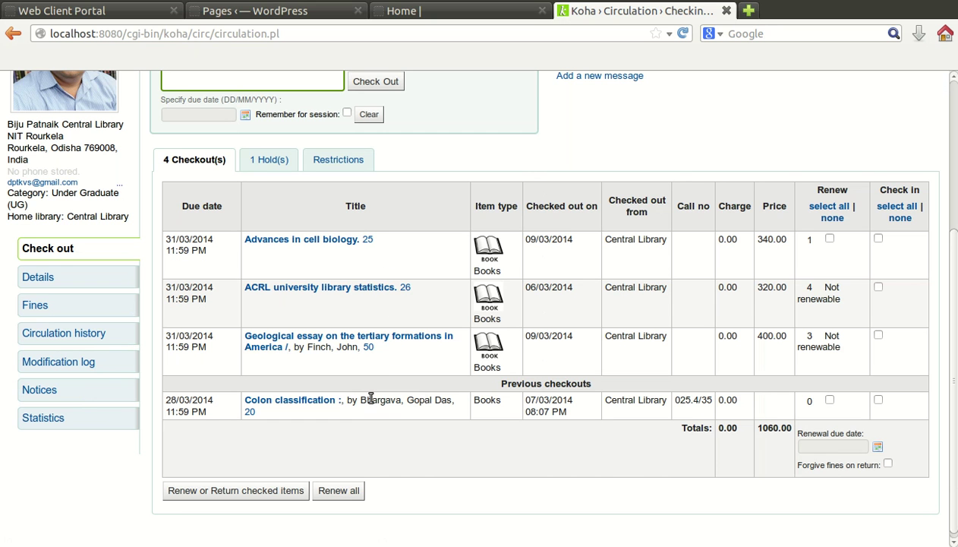
{"action": "scroll", "coordinate": [370, 399], "scroll_direction": "up", "scroll_amount": 5}
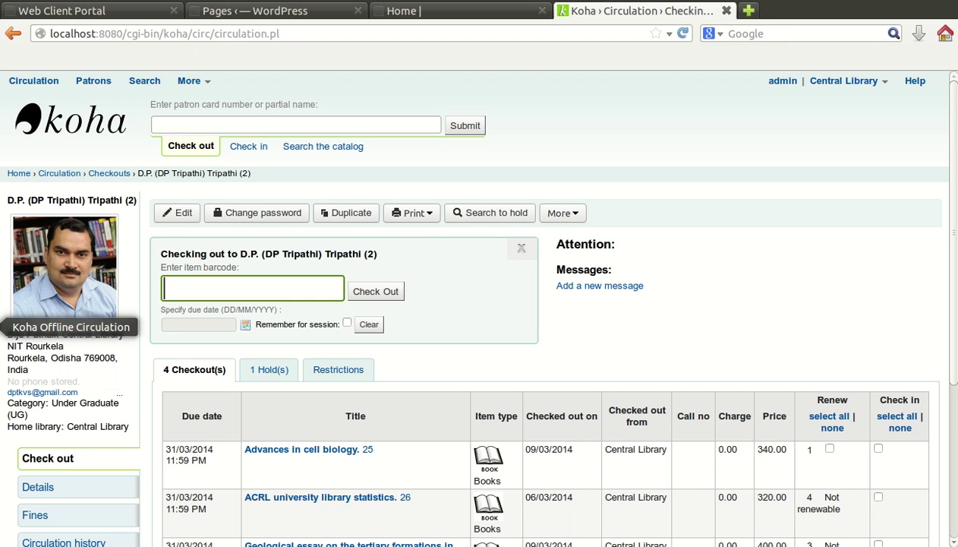
{"action": "left_click", "coordinate": [44, 118]}
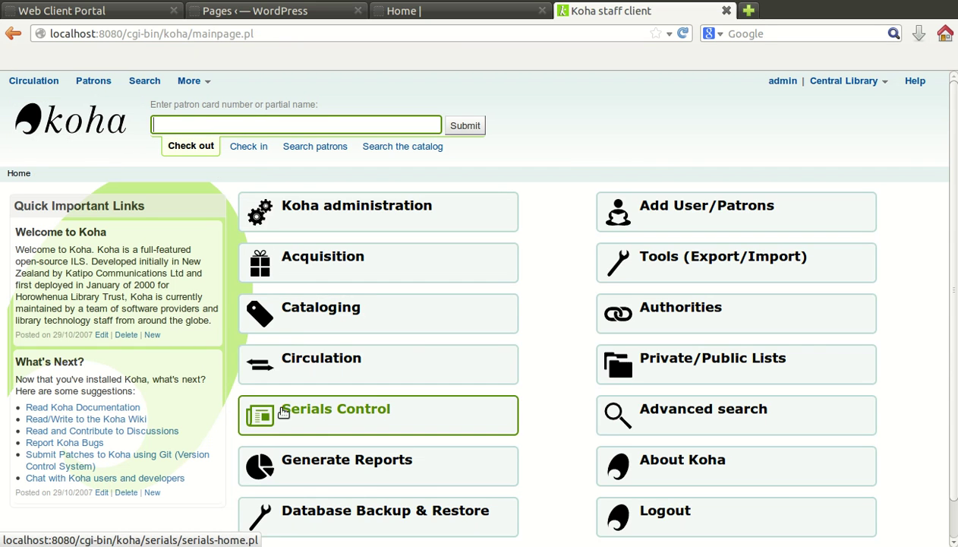
{"action": "left_click", "coordinate": [413, 365]}
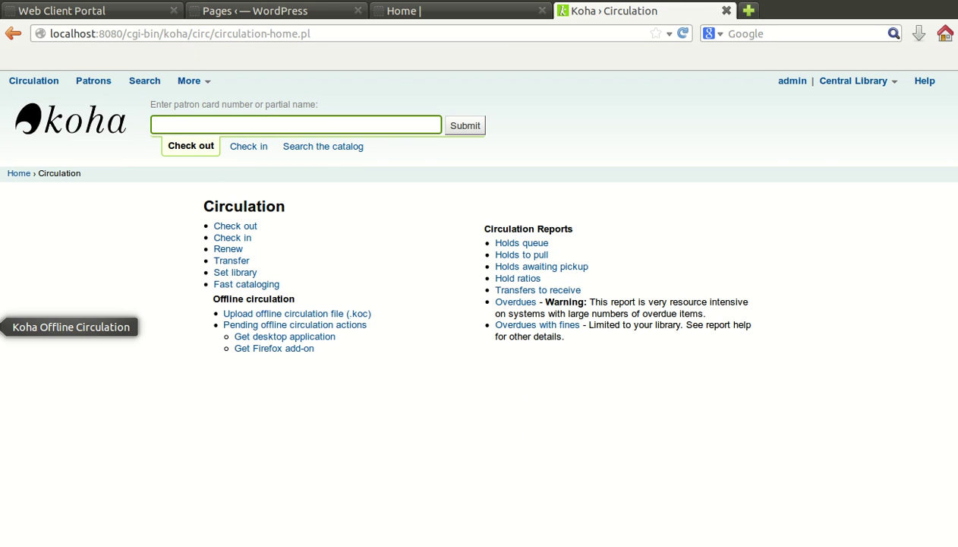
- Switch to the Koha Offline Circulation tool and add item barcodes 25, 26 and 50 as returns
{"action": "right_click", "coordinate": [3, 326]}
{"action": "left_click", "coordinate": [23, 331]}
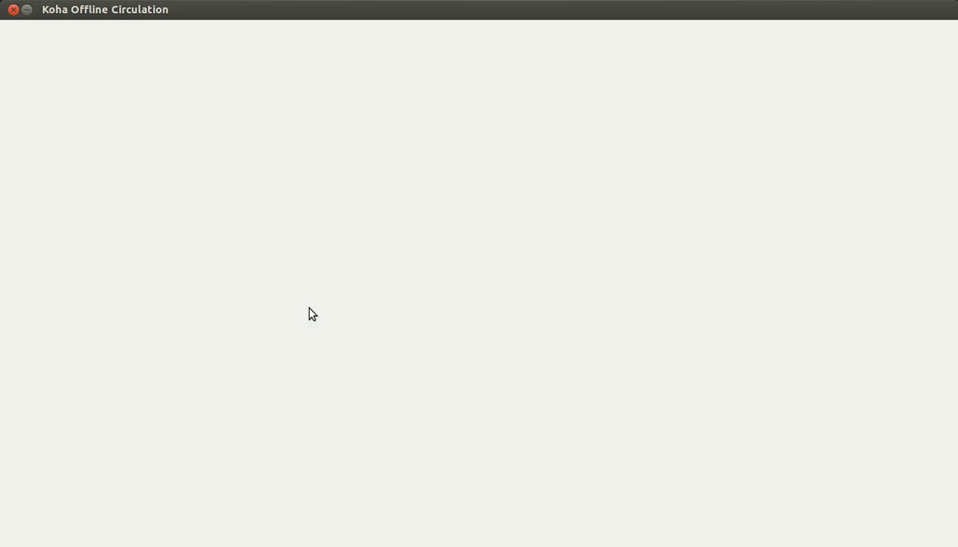
{"action": "left_click", "coordinate": [69, 39]}
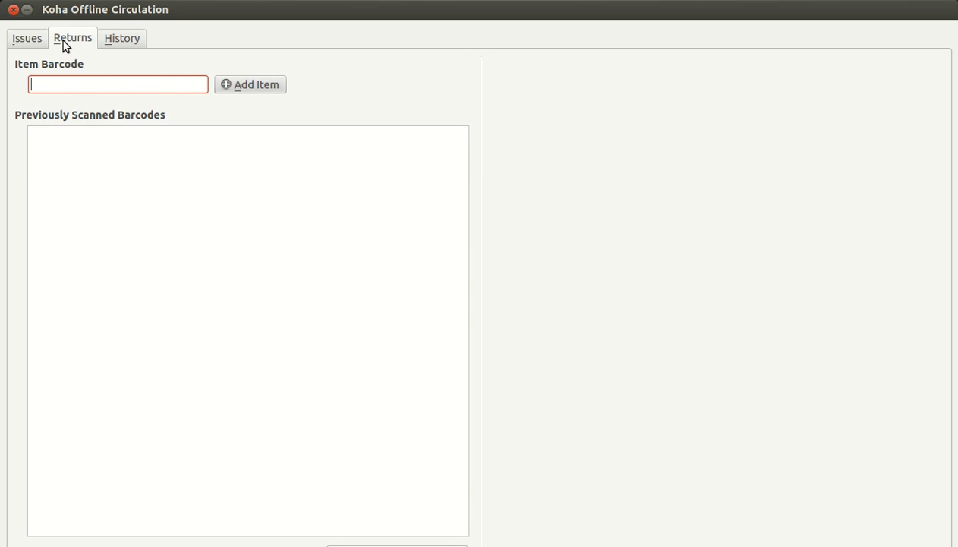
{"action": "type", "text": "25"}
{"action": "key", "text": "Return"}
{"action": "type", "text": "26"}
{"action": "key", "text": "Return"}
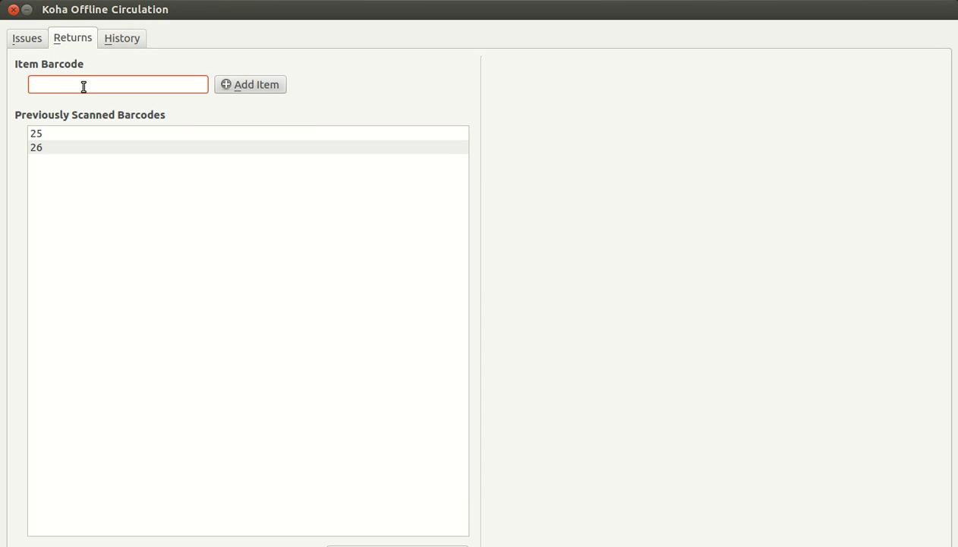
{"action": "key", "text": "Return"}
{"action": "left_click", "coordinate": [139, 229]}
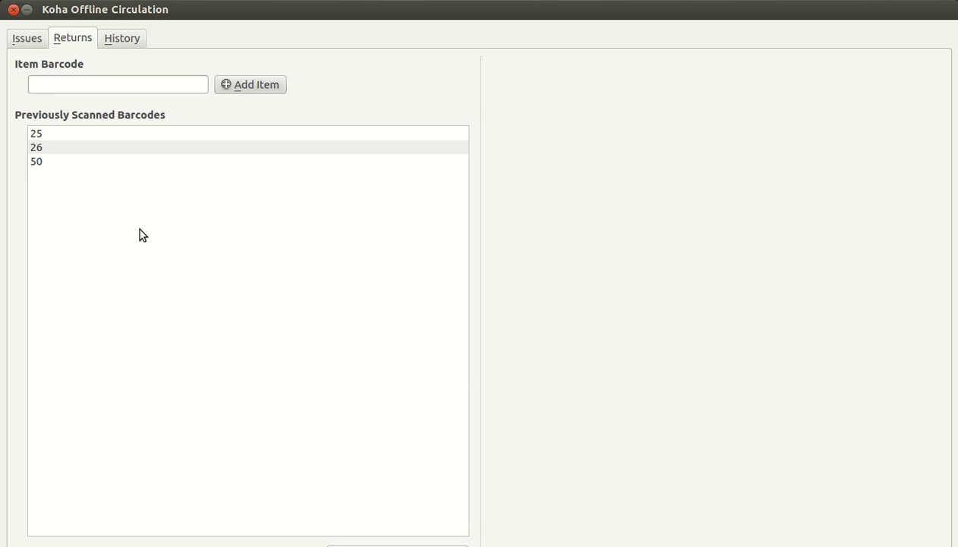
{"action": "key", "text": "ctrl+s"}
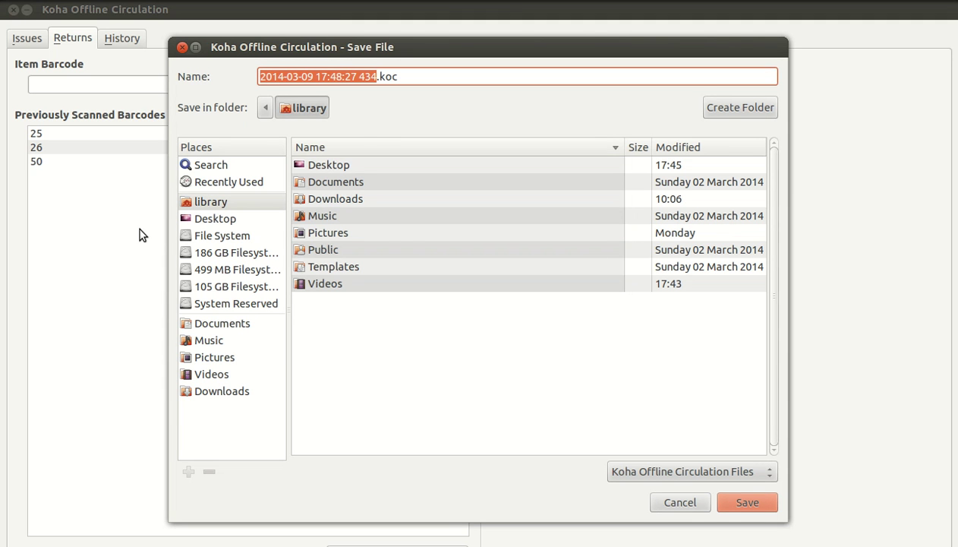
{"action": "left_click", "coordinate": [211, 206]}
{"action": "left_click", "coordinate": [216, 219]}
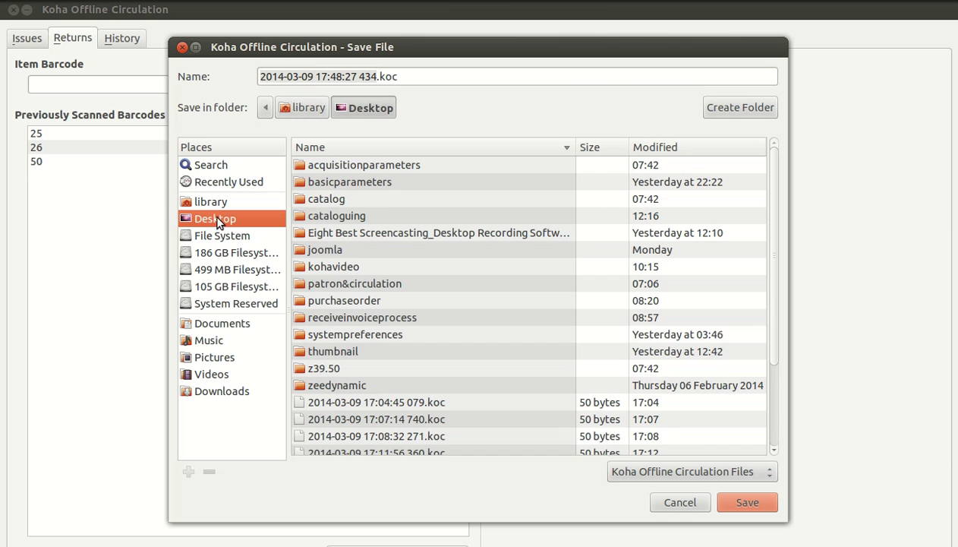
{"action": "left_click", "coordinate": [748, 503]}
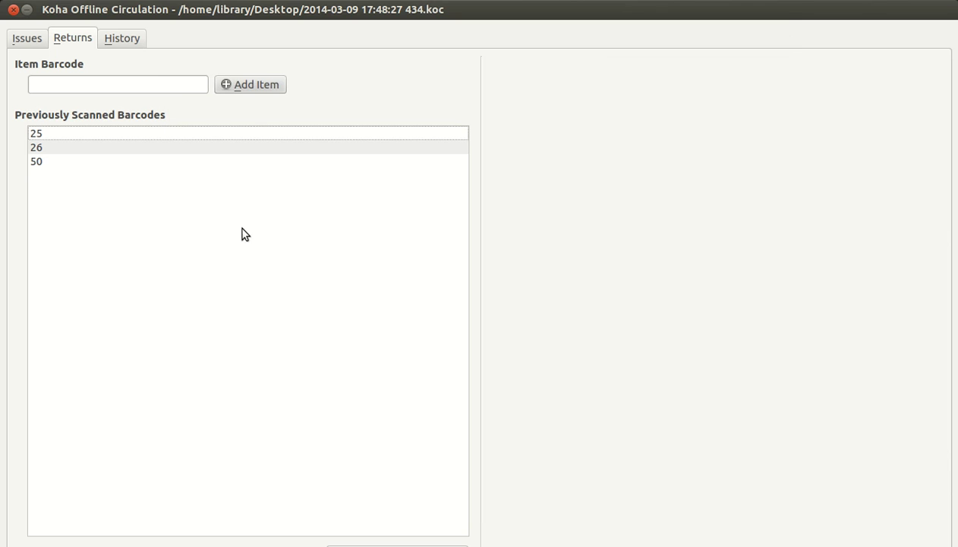
- Check the history of the recorded returns and close the offline circulation tool
{"action": "left_click", "coordinate": [122, 38]}
{"action": "left_click", "coordinate": [85, 39]}
{"action": "left_click", "coordinate": [13, 9]}
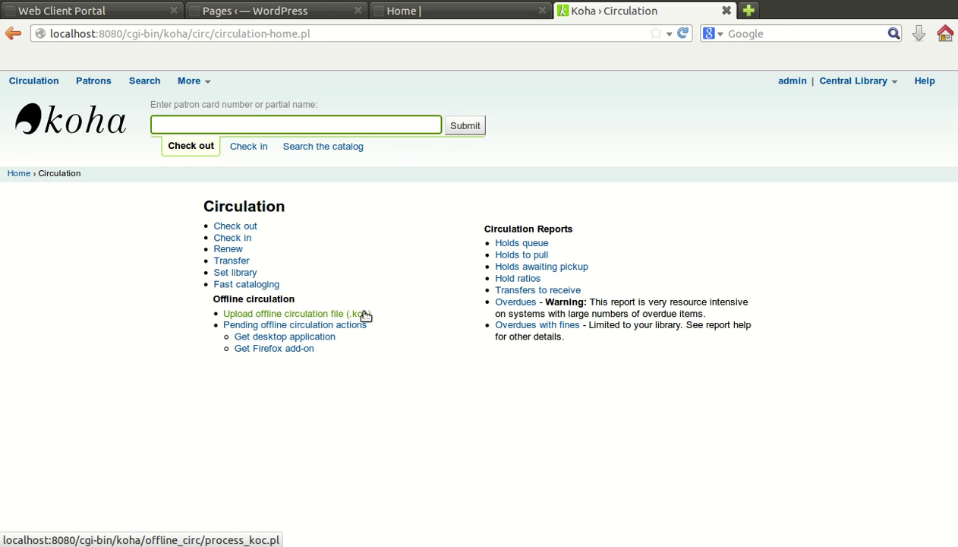
{"action": "left_click", "coordinate": [216, 301]}
{"action": "left_click_drag", "start_coordinate": [215, 301], "coordinate": [297, 299]}
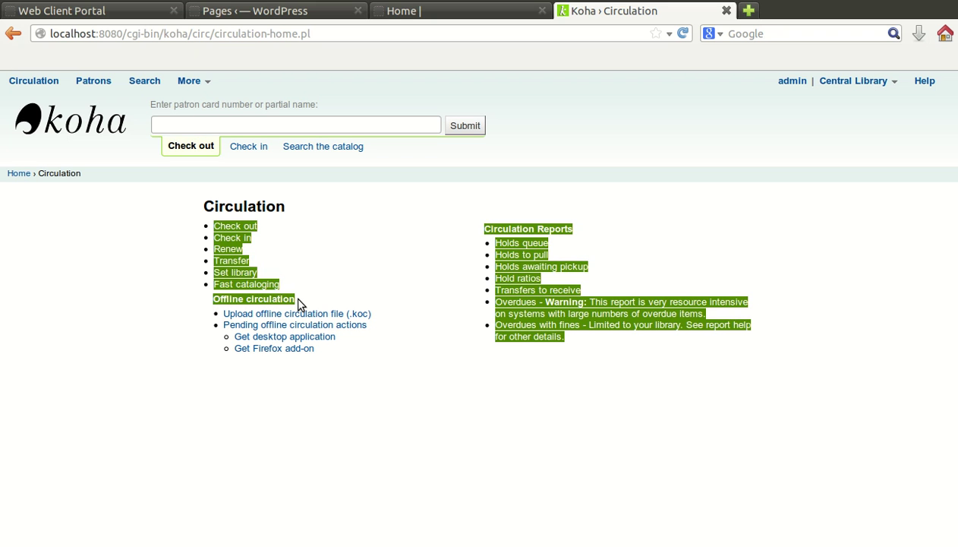
{"action": "left_click", "coordinate": [316, 293]}
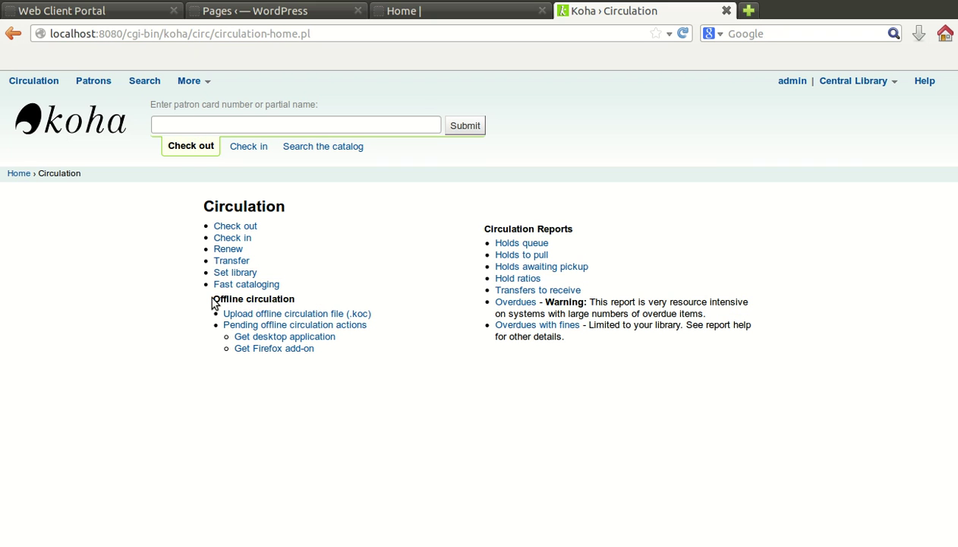